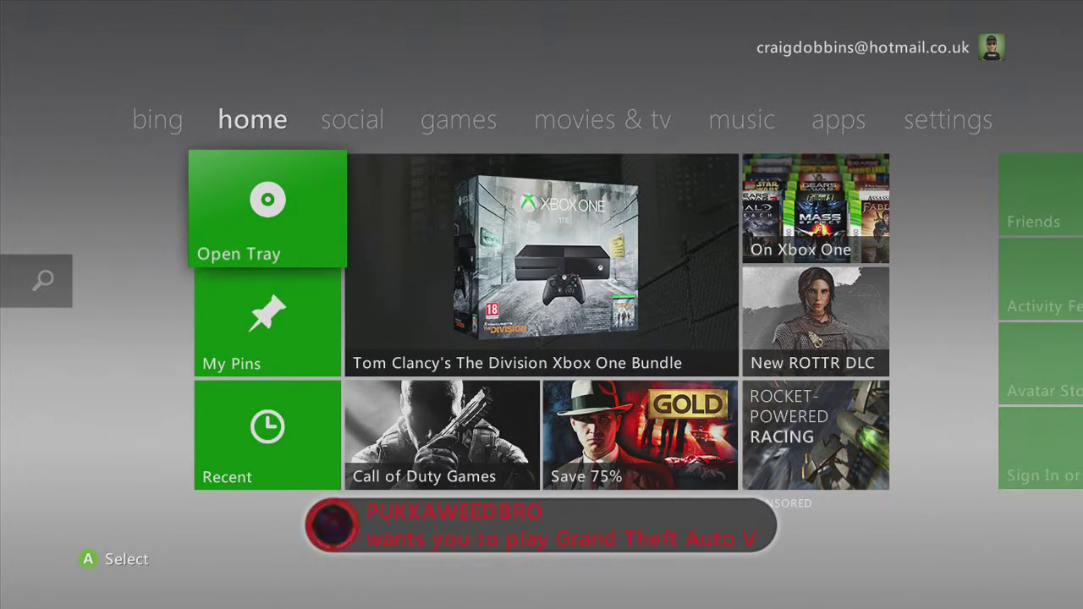
Step: Move from the home channel to the games channel and open the My Games library
key(Right)
key(Right)
key(Return)
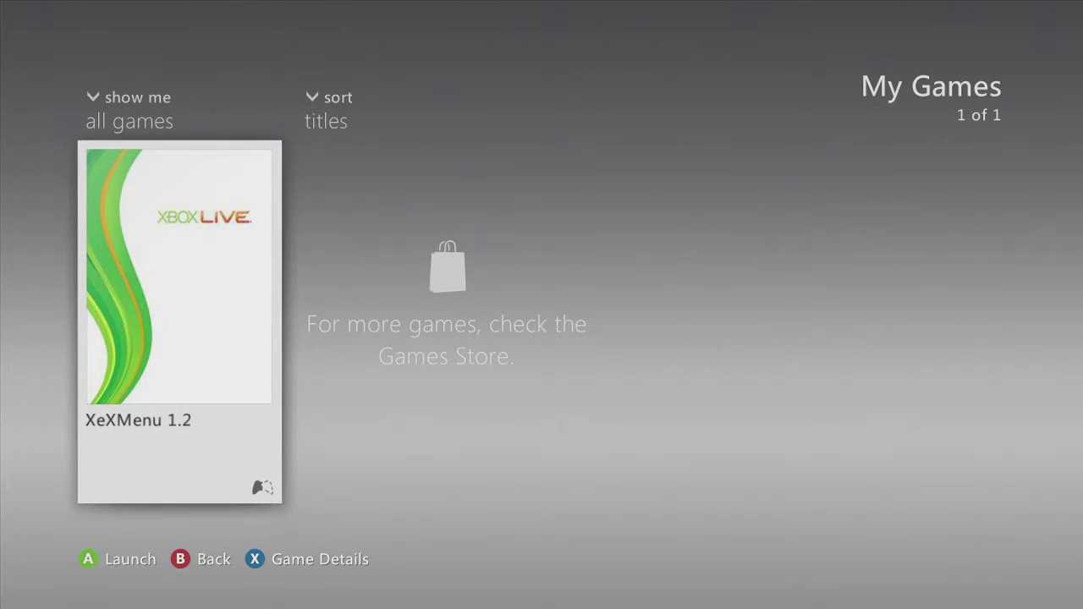
Step: Launch the XeXMenu 1.2 tile from My Games to reach the Hdd1 file browser
key(Return)
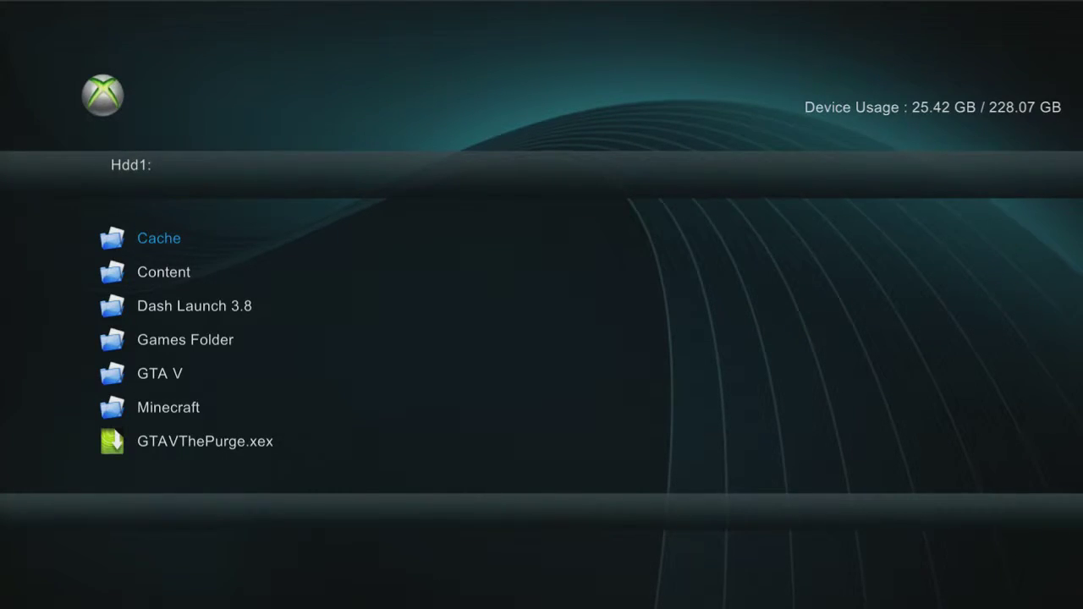
Step: Check the storage device list, peek into the GTA V folder, and return to Hdd1 root
key(Tab)
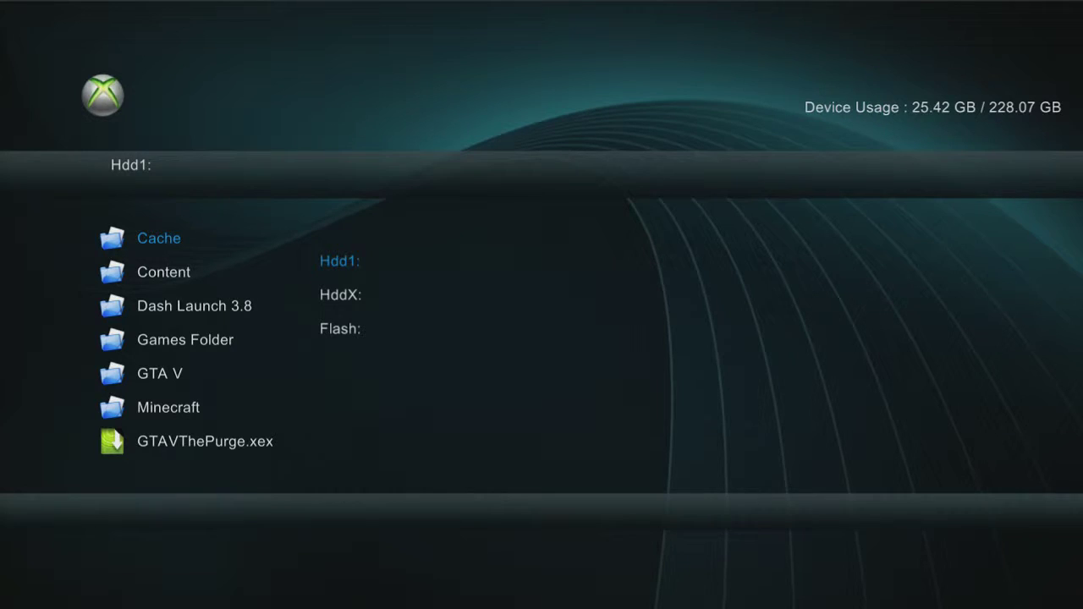
key(Escape)
key(Down)
key(Down)
key(Down)
key(Down)
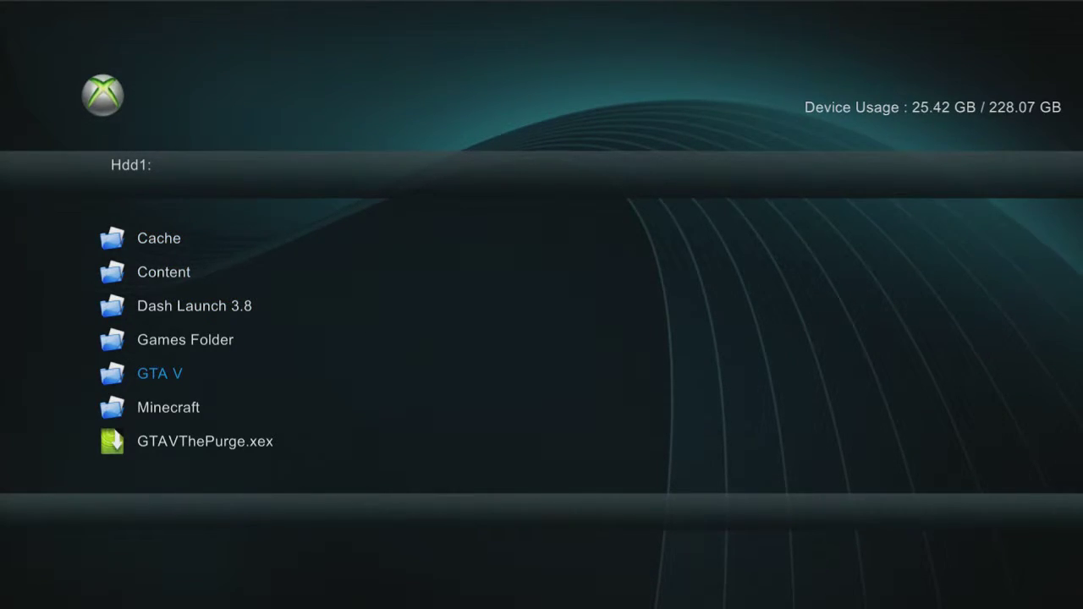
key(Return)
key(BackSpace)
Step: Look through the file actions menu for Cache, then close it
key(y)
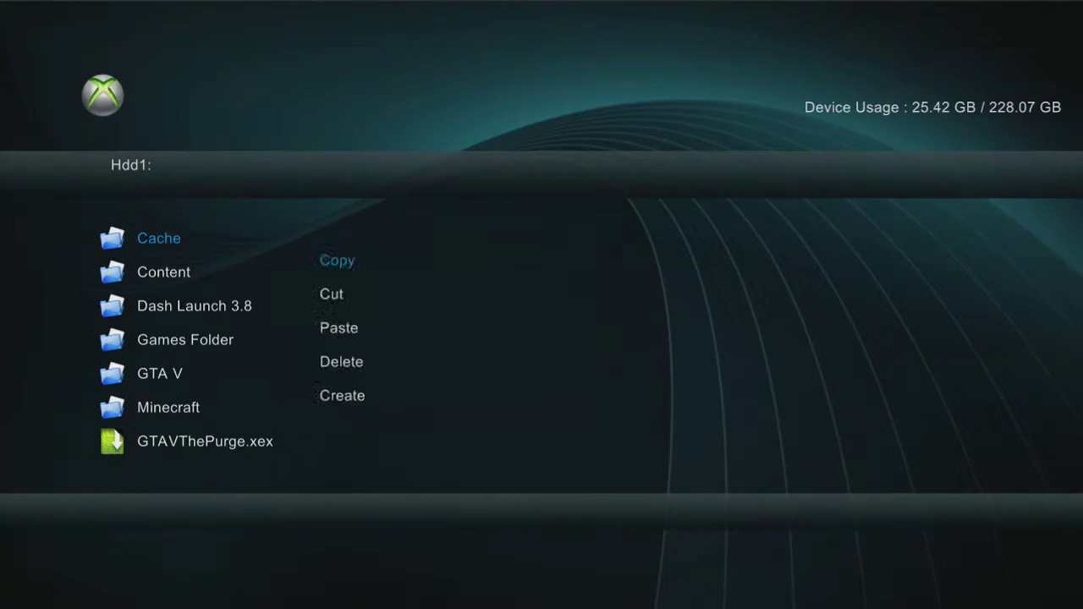
key(Down)
key(Down)
key(Down)
key(Down)
key(Down)
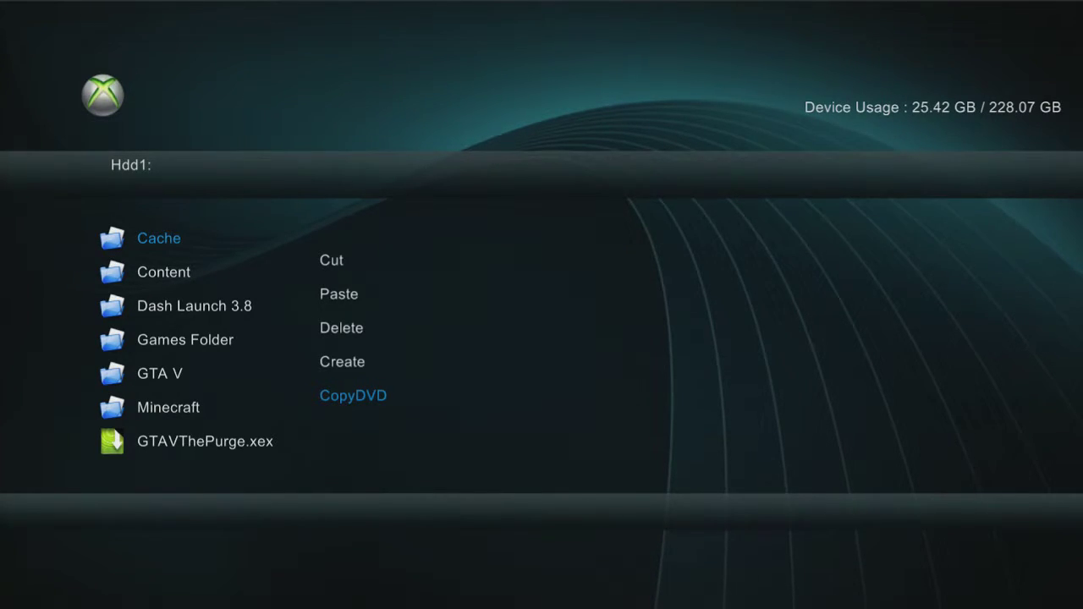
key(Escape)
Step: Glance at the Flash and HddX drives, then open the GTA V folder on Hdd1
key(Right)
key(Left)
key(Left)
key(Right)
key(Down)
key(Down)
key(Down)
key(Down)
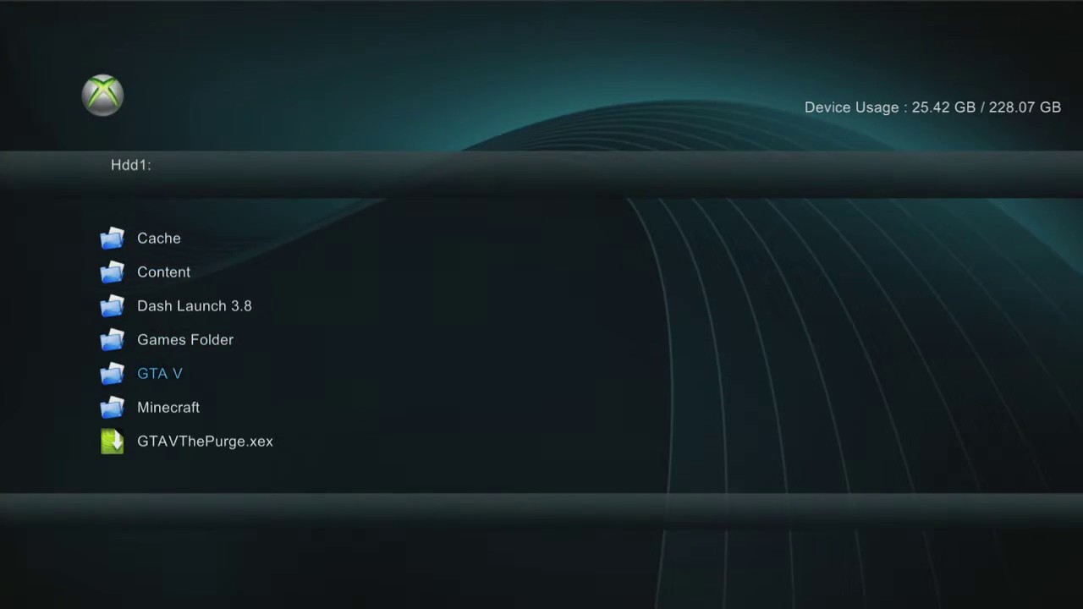
key(Return)
key(Down)
key(Down)
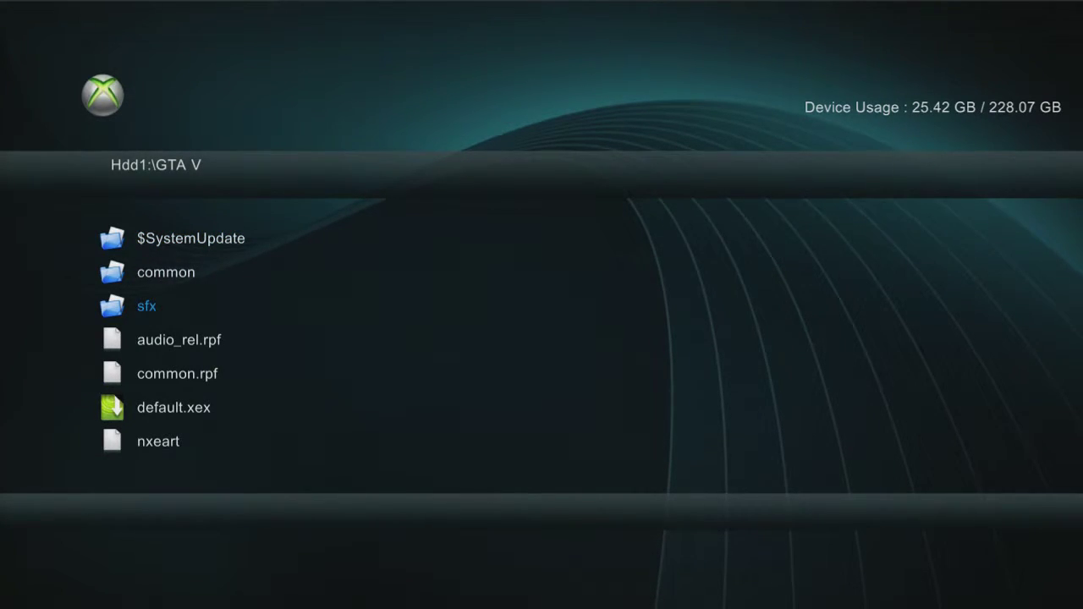
Step: Leave the GTA V folder and highlight the Dash Launch 3.8 folder on Hdd1
key(Down)
key(Down)
key(Down)
key(Down)
key(Up)
key(BackSpace)
key(Down)
key(Down)
key(Down)
key(Down)
key(Down)
key(Down)
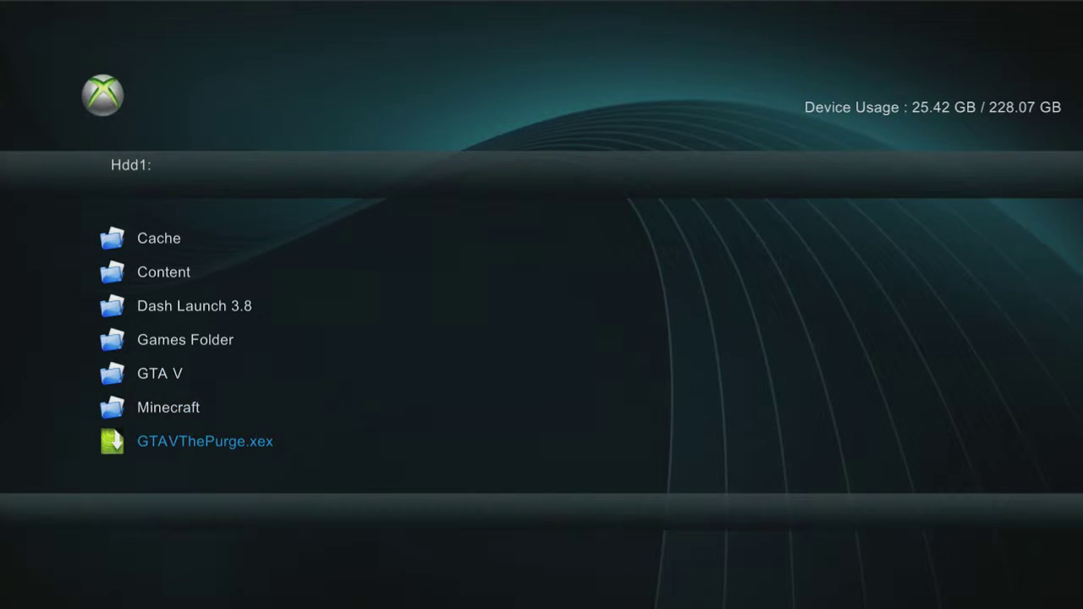
key(Up)
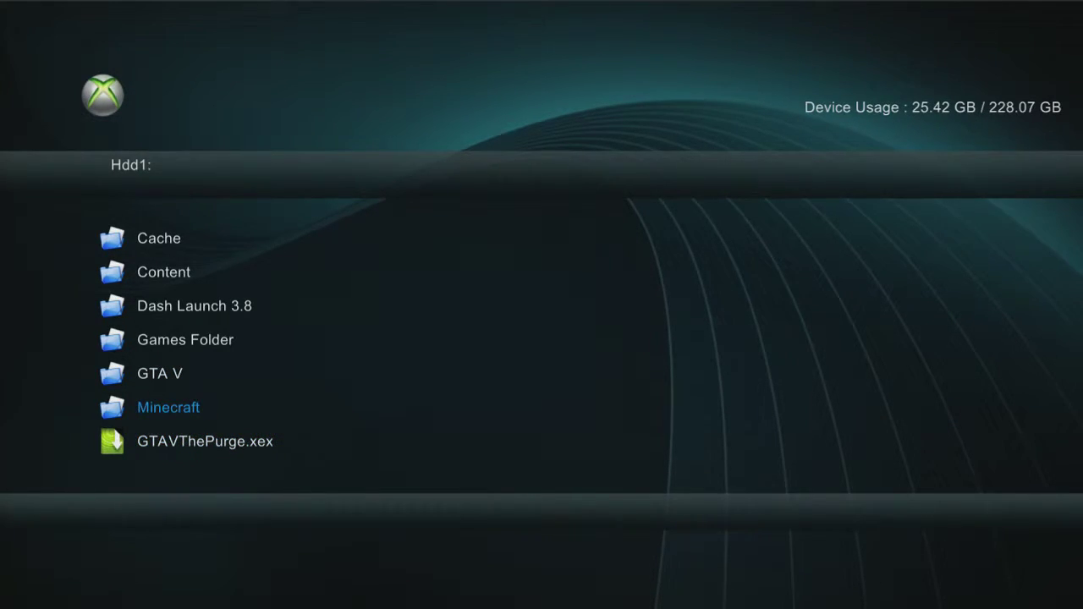
key(Up)
key(Up)
key(Up)
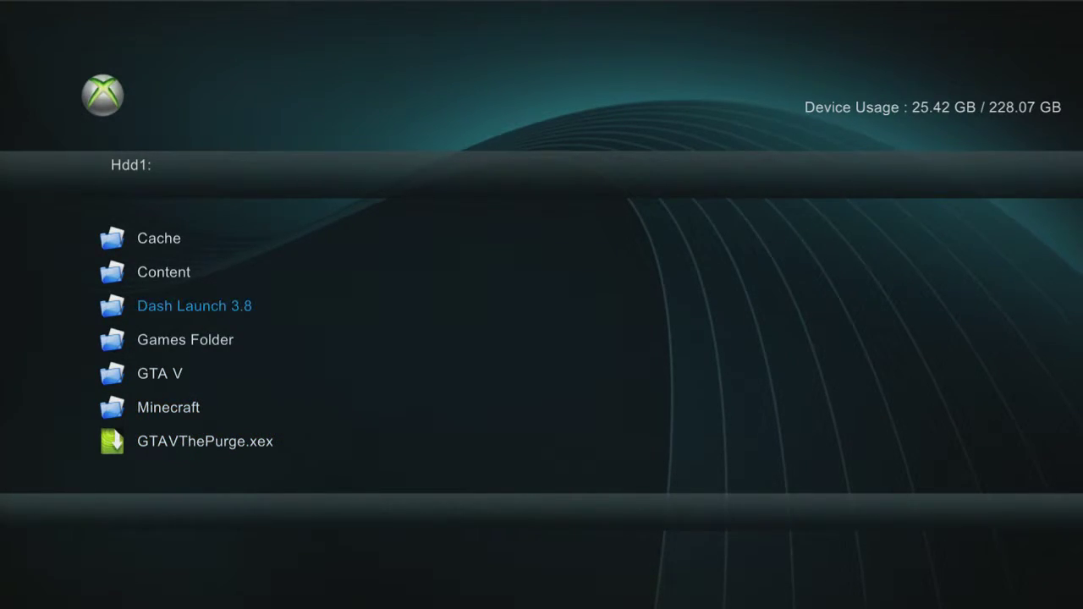
Step: Browse the root files from HV.bin through launch.ini, NiNJA.xex, RPC.xex and Pandora.xex
key(Down)
key(Down)
key(Down)
key(Down)
key(Down)
key(Down)
key(Down)
key(Down)
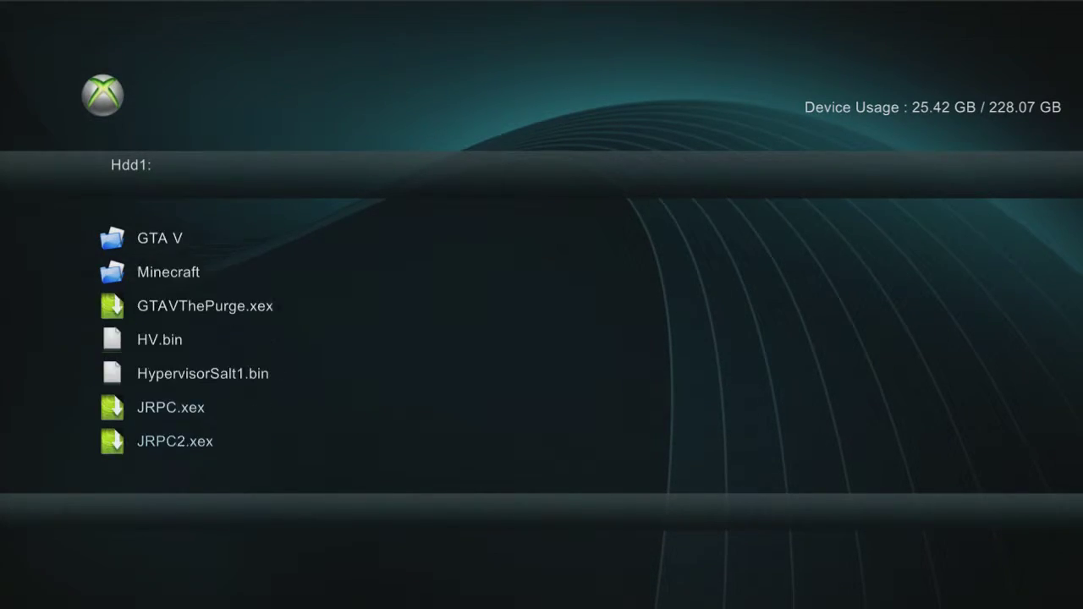
key(Down)
key(Up)
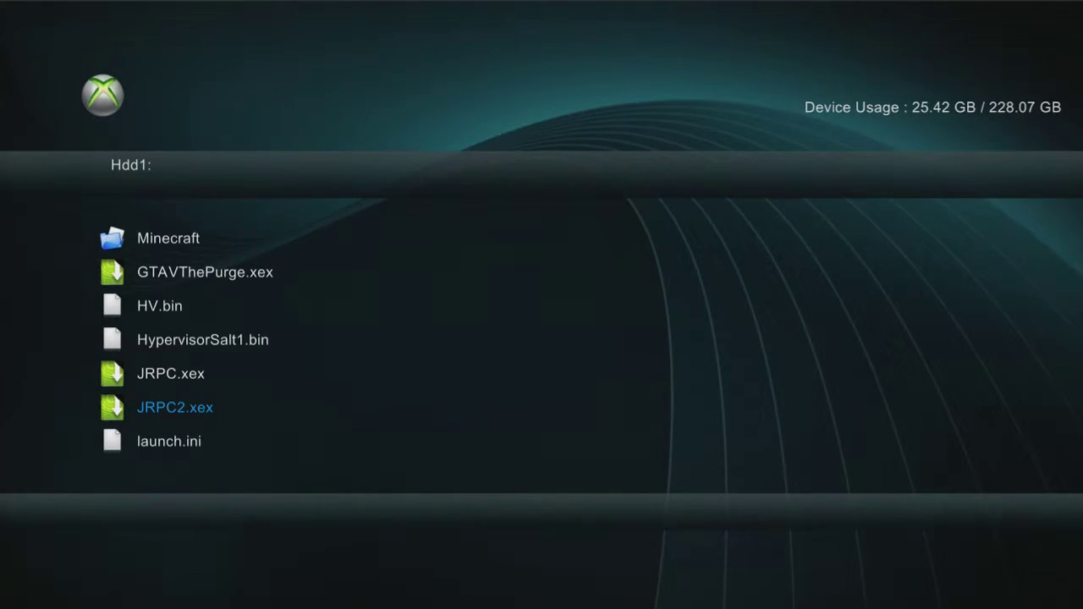
key(Down)
key(Down)
key(Up)
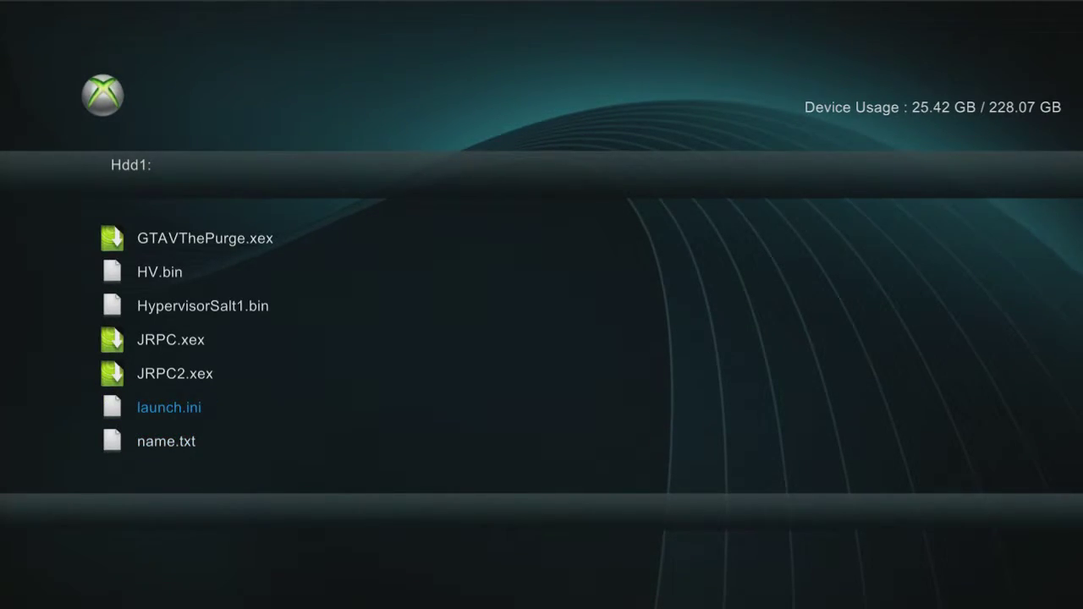
key(Down)
key(Down)
key(Down)
key(Up)
key(Down)
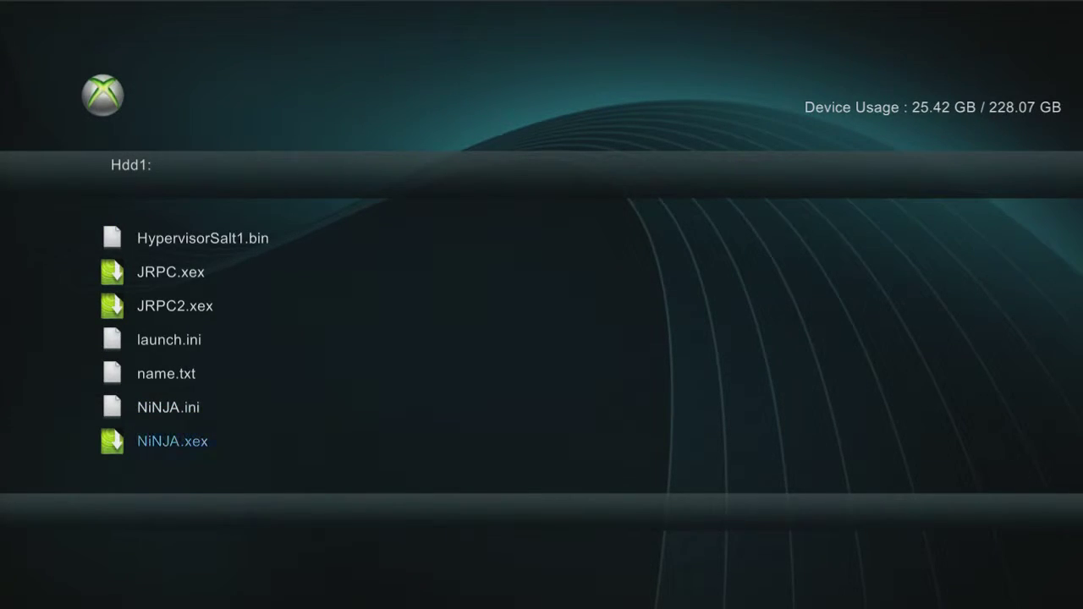
key(Down)
key(Down)
key(Up)
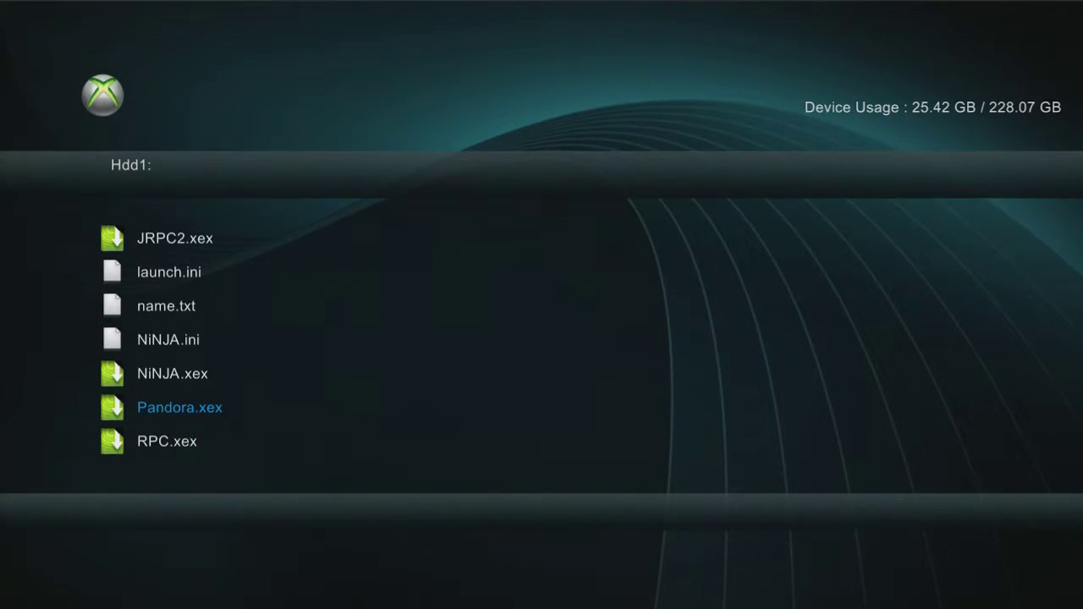
Step: Browse ThePurge v2.7.xex through XBLGold.xex, then return up to the folders
key(Down)
key(Down)
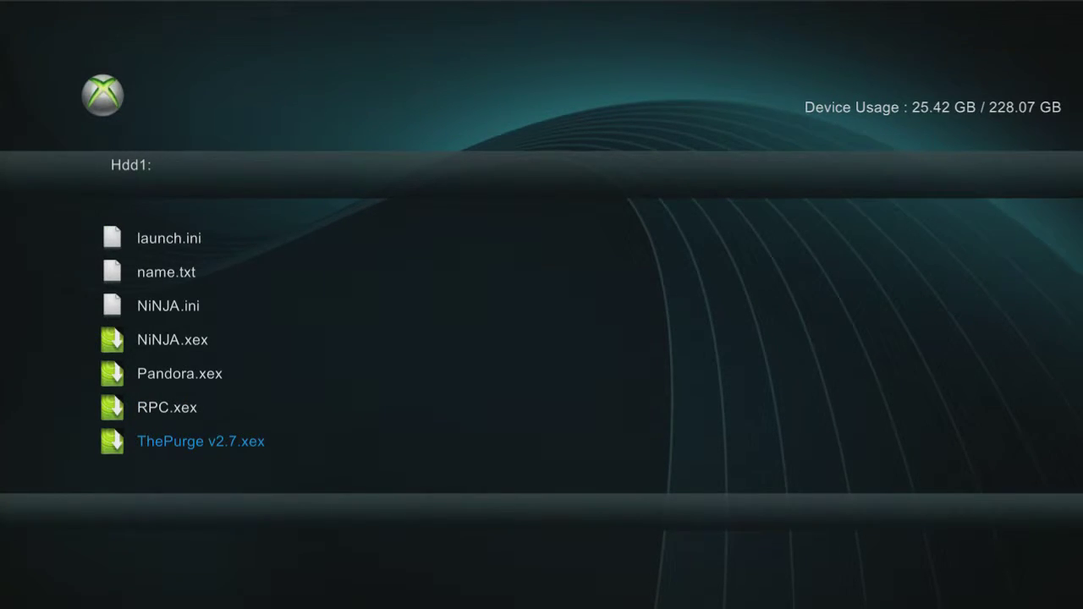
key(Down)
key(Down)
key(Down)
key(Down)
key(Down)
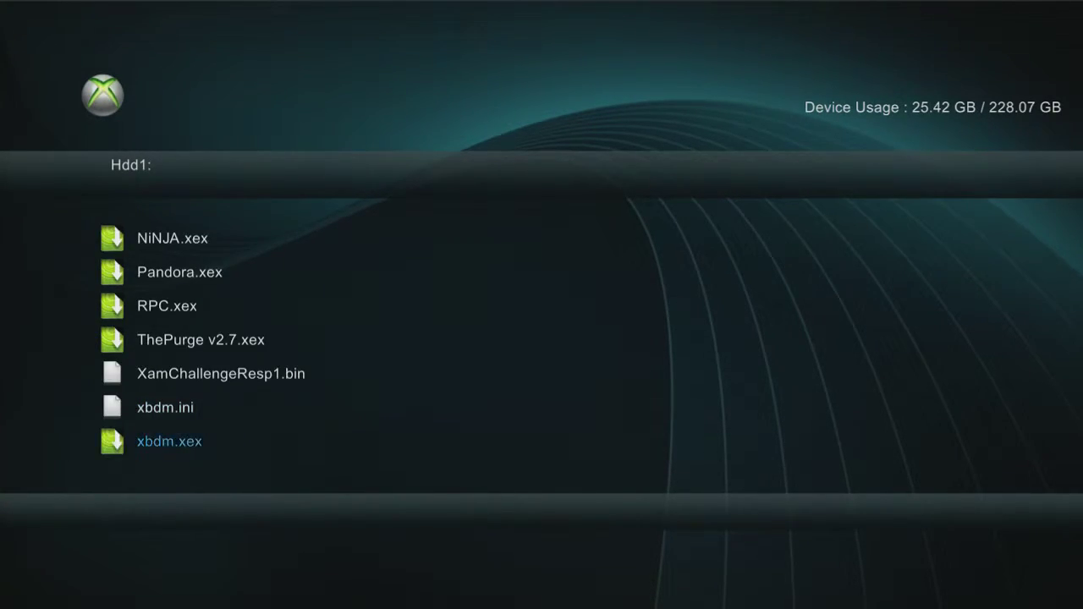
key(Up)
key(Down)
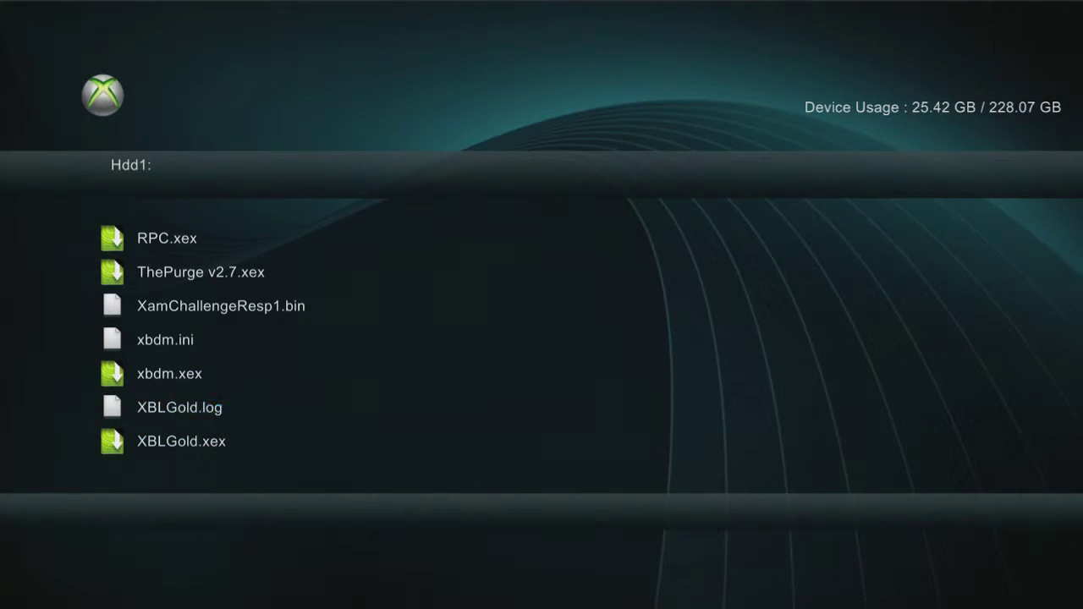
key(Up)
key(Up)
key(Up)
key(Up)
key(Up)
key(Down)
key(Down)
key(Down)
key(Down)
key(Down)
key(Up)
key(Up)
key(Up)
key(Up)
key(Up)
key(Up)
key(Up)
key(Up)
key(Up)
key(Up)
key(Up)
key(Up)
key(Up)
key(Up)
key(Up)
key(Up)
key(Up)
key(Up)
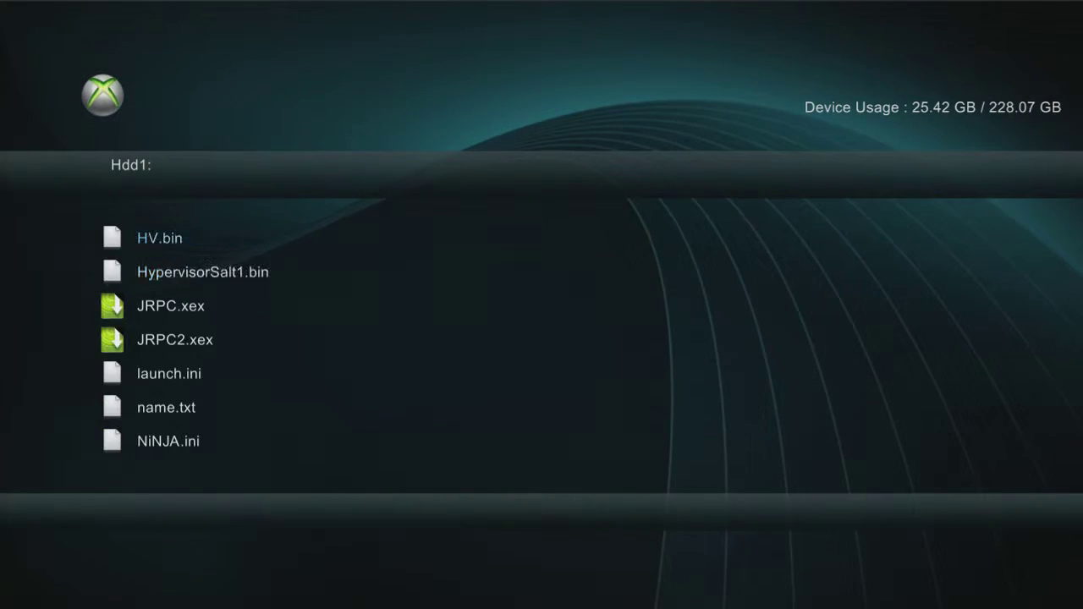
key(Up)
key(Up)
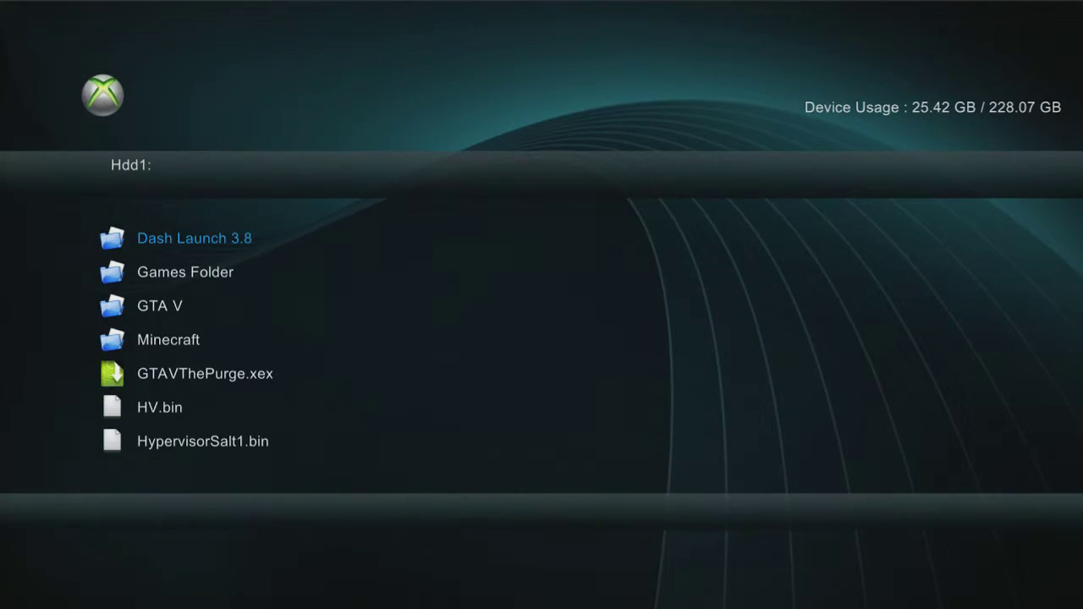
Step: Open the Dash Launch 3.8 folder and run its default.xex
key(Return)
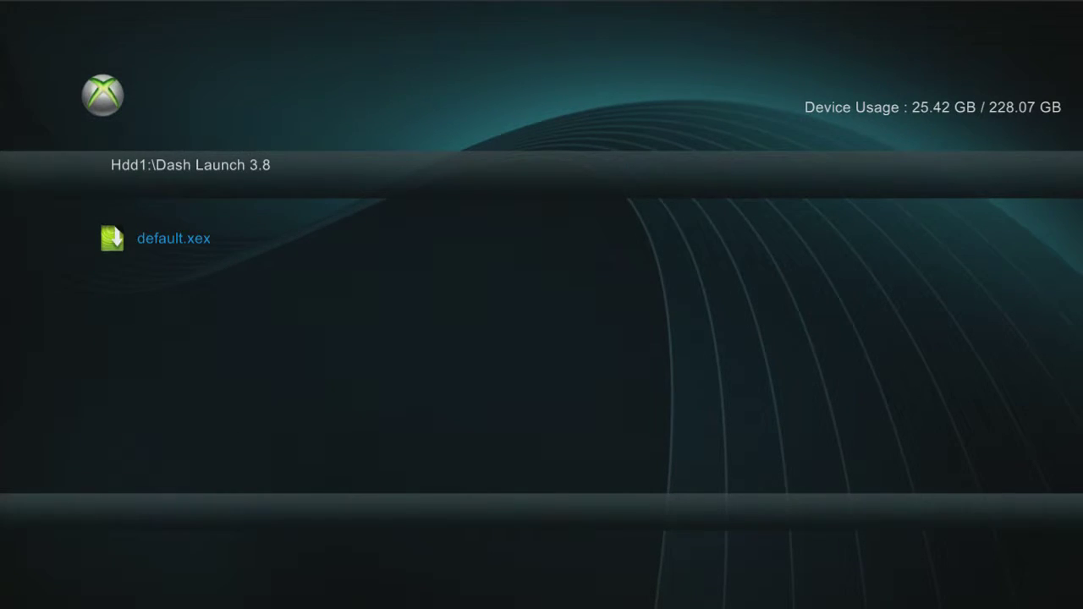
key(Return)
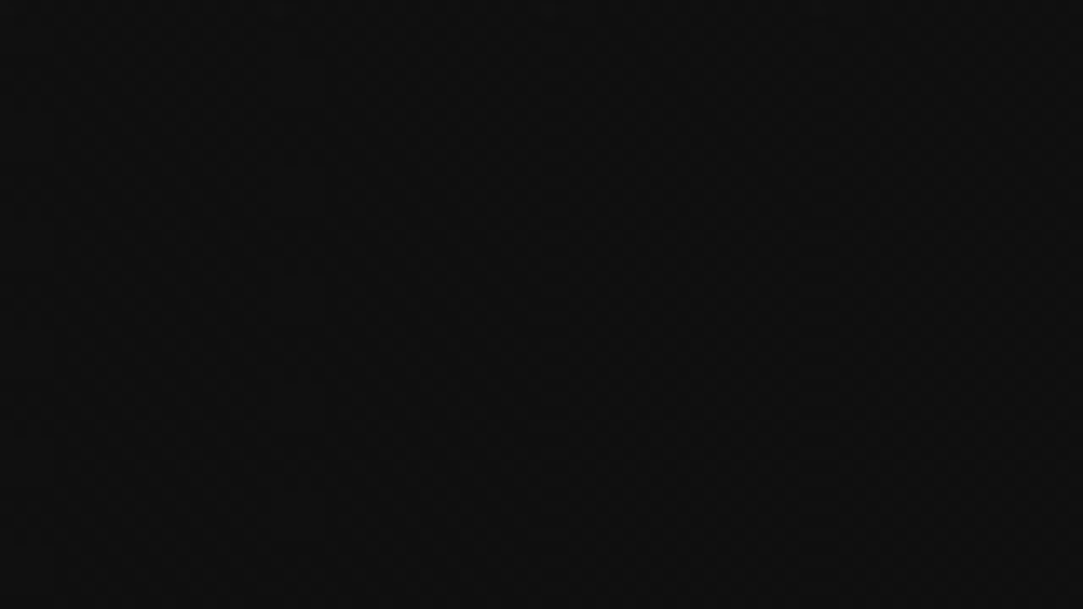
key(Down)
key(Down)
key(Down)
Step: Expand the Plugins category and dismiss the controls legend
key(Down)
key(Return)
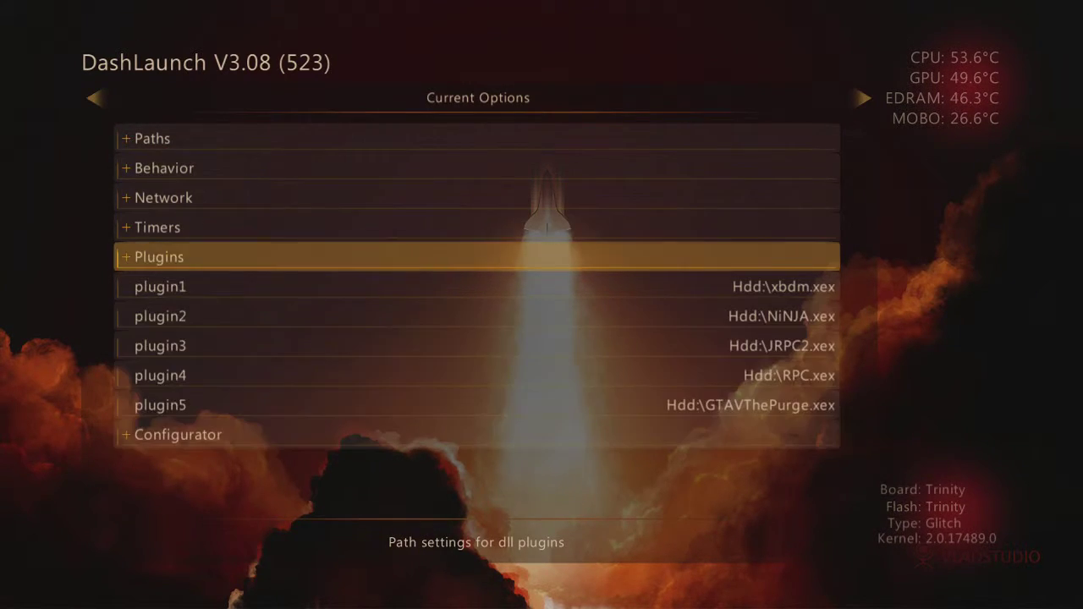
key(Down)
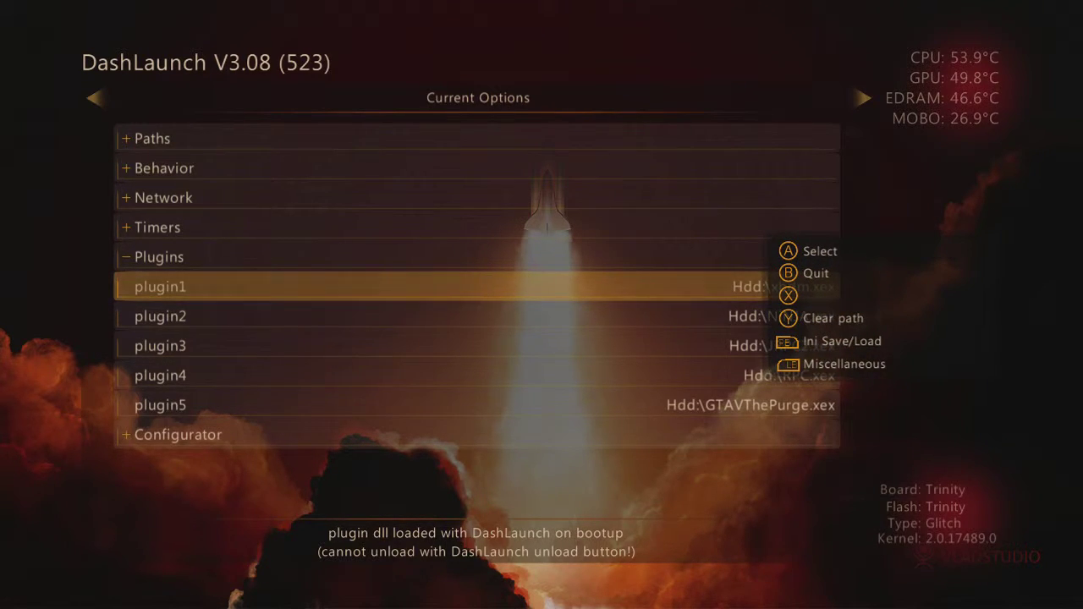
key(Down)
key(Down)
Step: Review plugin1 through plugin5, ending at GTAVThePurge.xex
key(Up)
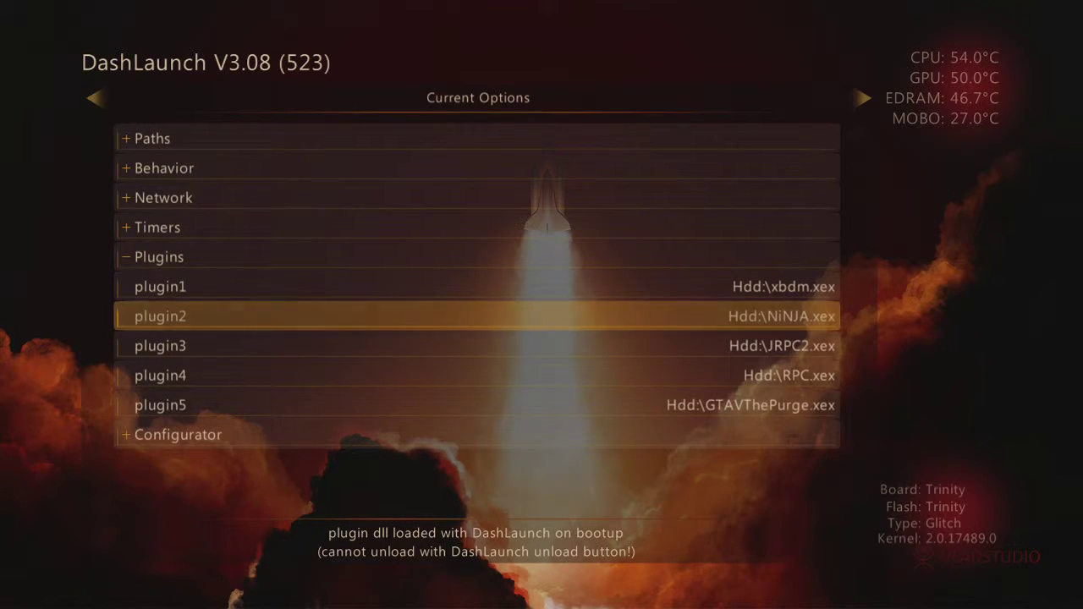
key(Up)
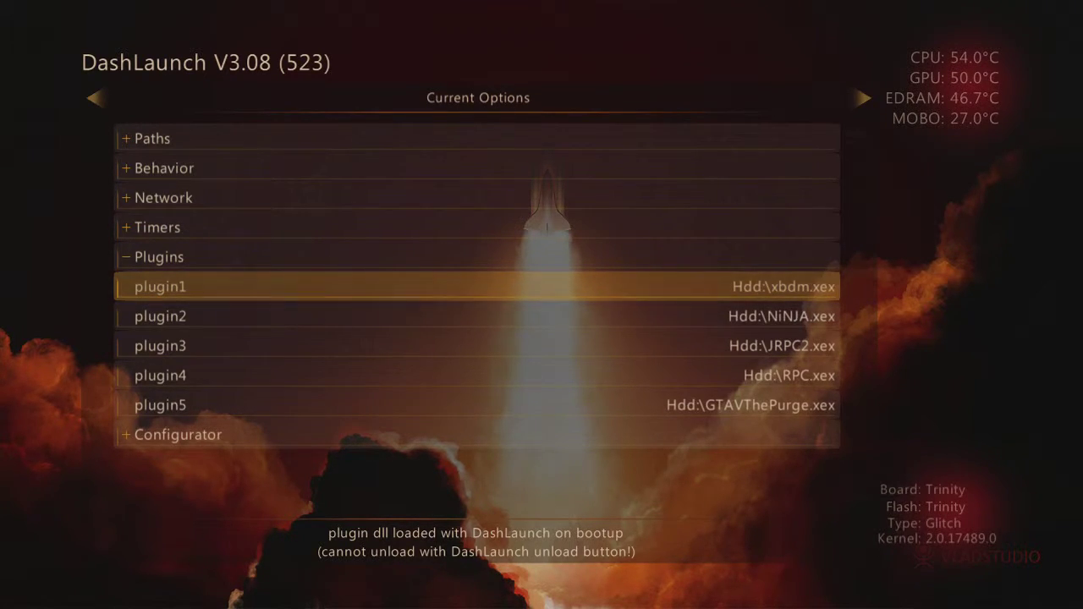
key(Down)
key(Down)
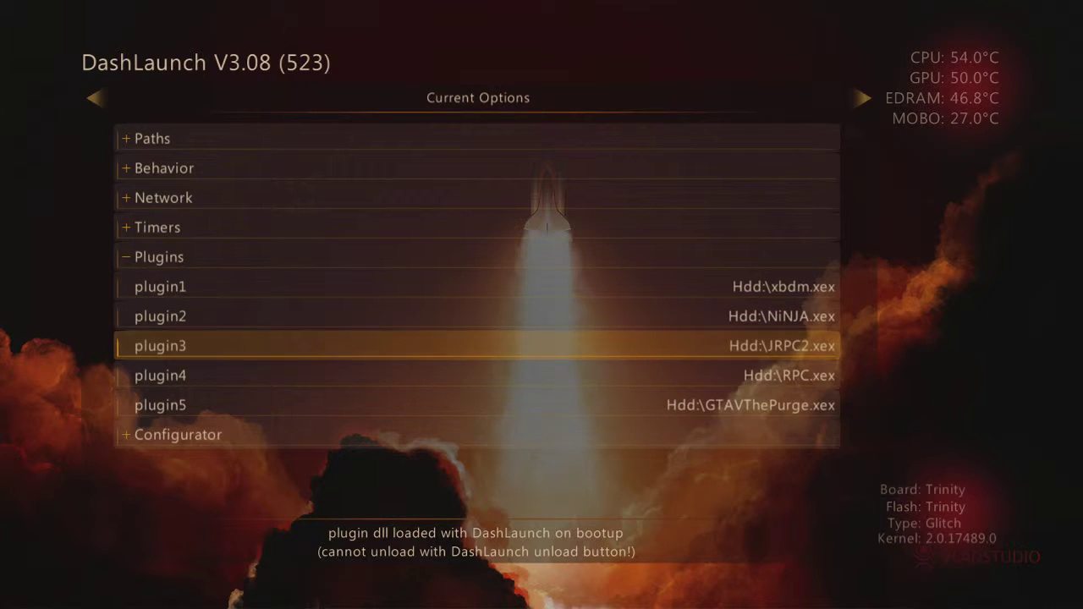
key(Down)
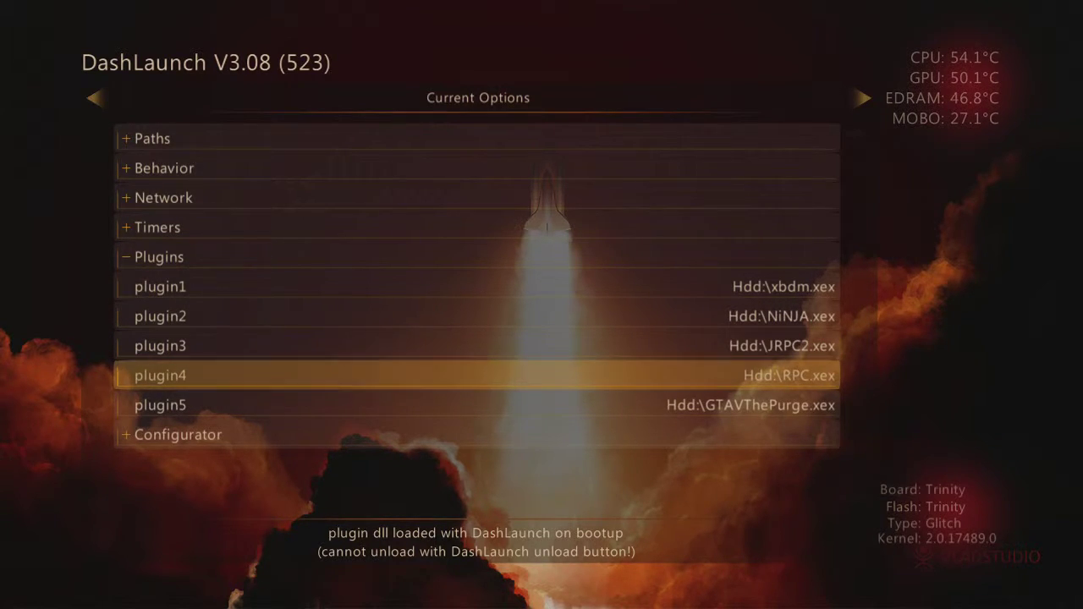
key(Down)
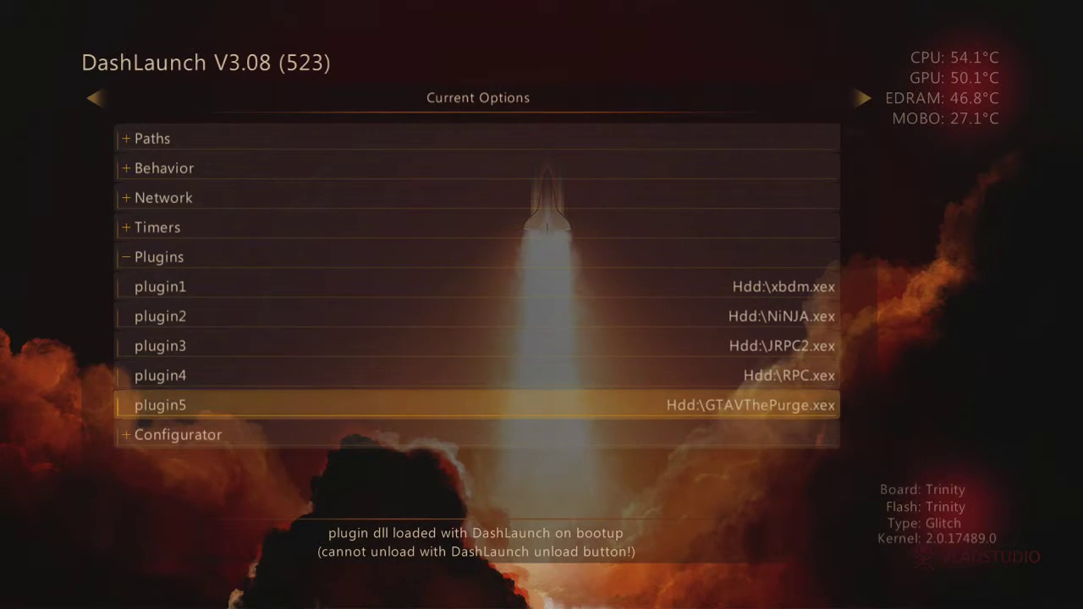
key(Up)
key(Up)
key(Up)
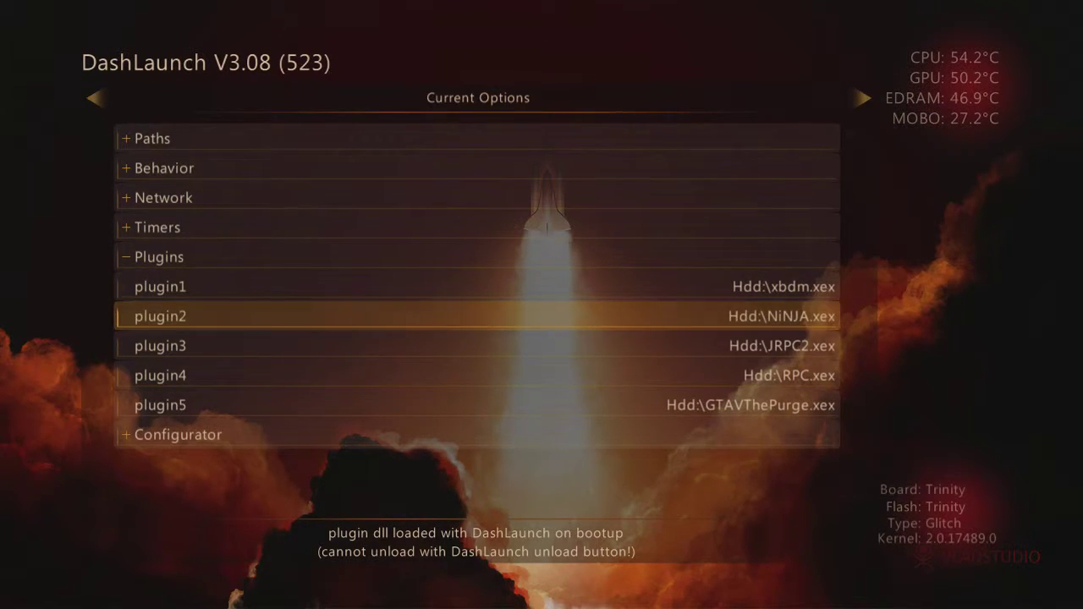
key(Up)
Step: Collapse the Plugins section and move up to the Timers category
key(Up)
key(Up)
key(Down)
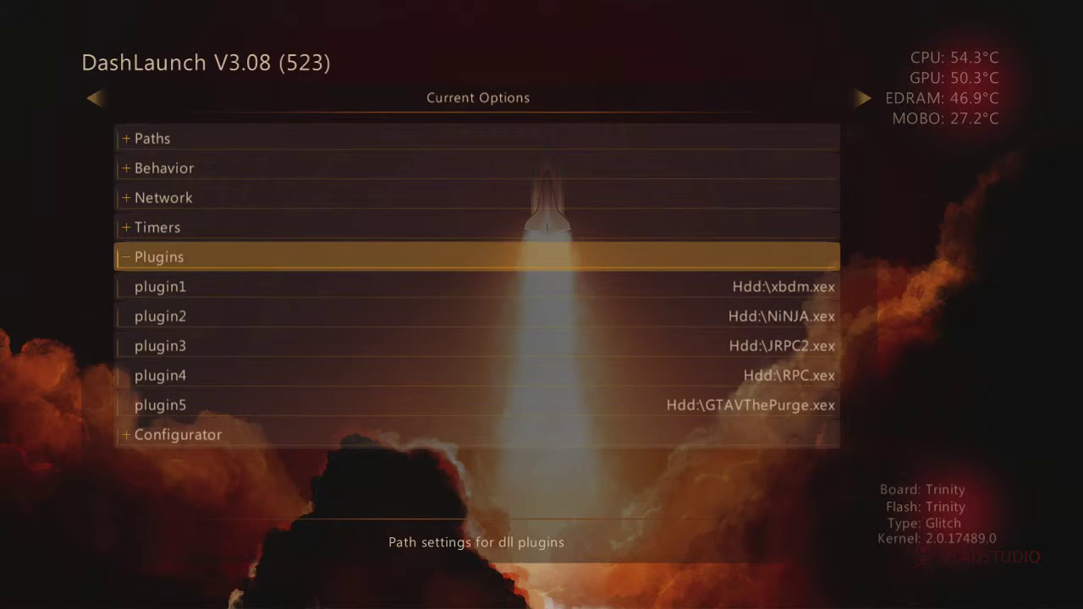
key(Return)
key(Up)
key(Up)
Step: Expand Network, review liveblock, livestrong and xhttp, then quit DashLaunch
key(Return)
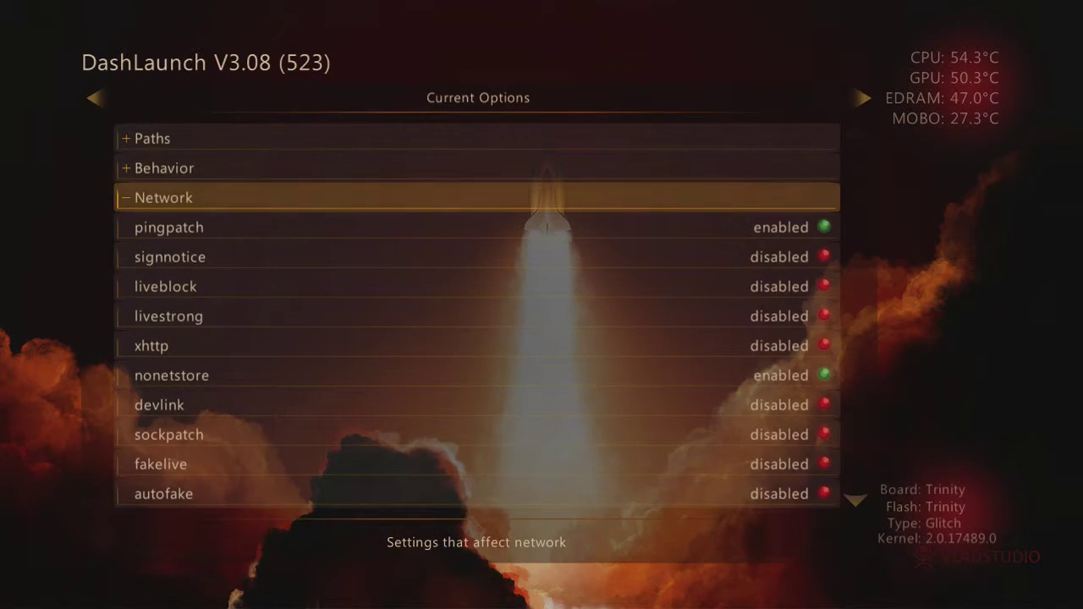
key(Down)
key(Down)
key(Down)
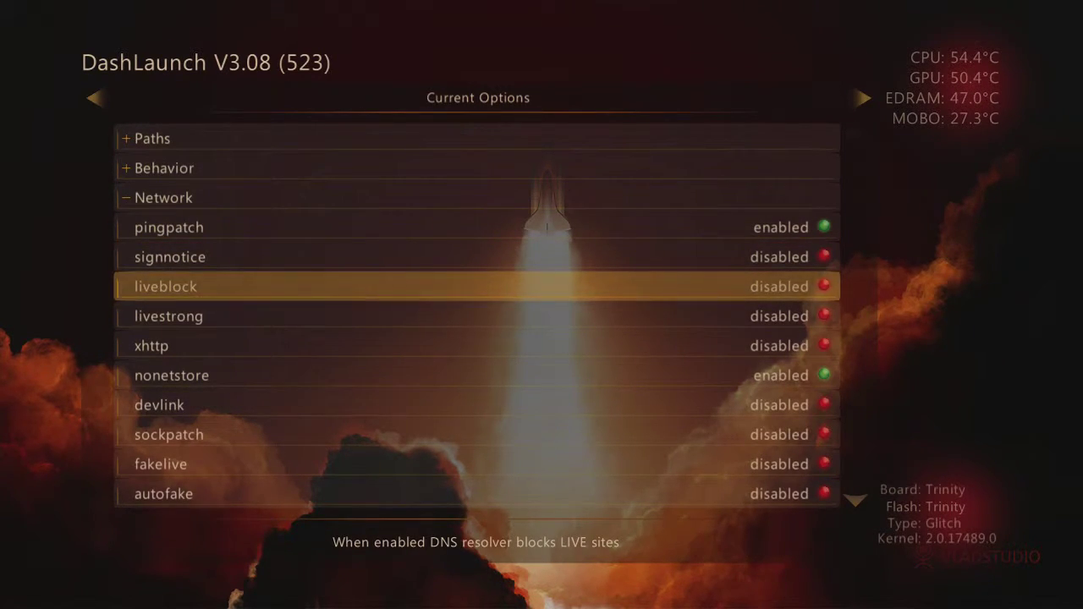
key(Down)
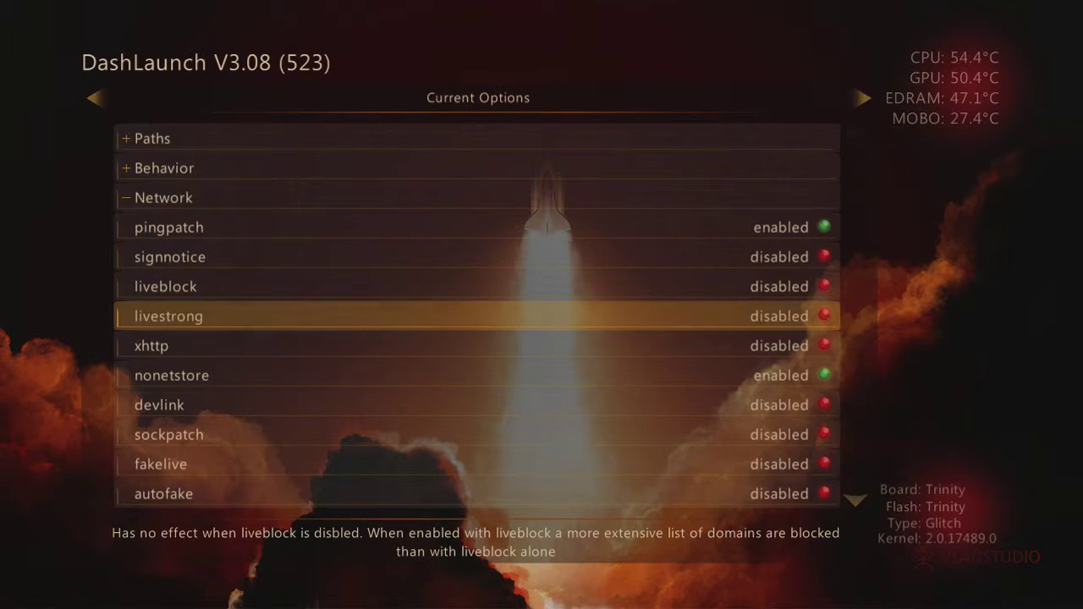
key(Down)
key(Up)
key(Up)
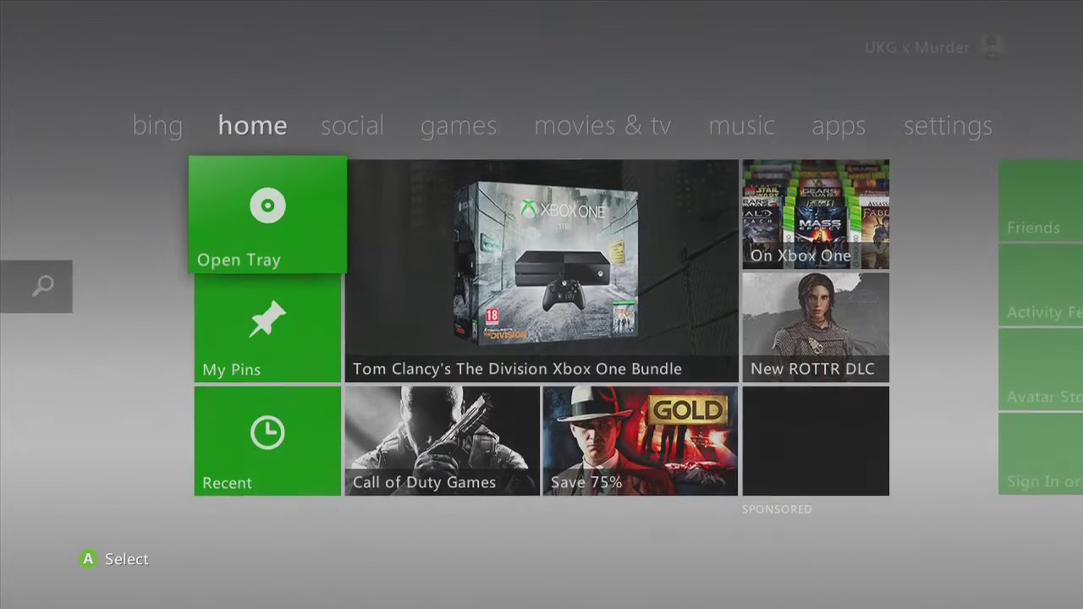
Step: Eject the disc tray, then open My Games on the games tab and launch XeXMenu 1.2
key(Return)
key(Return)
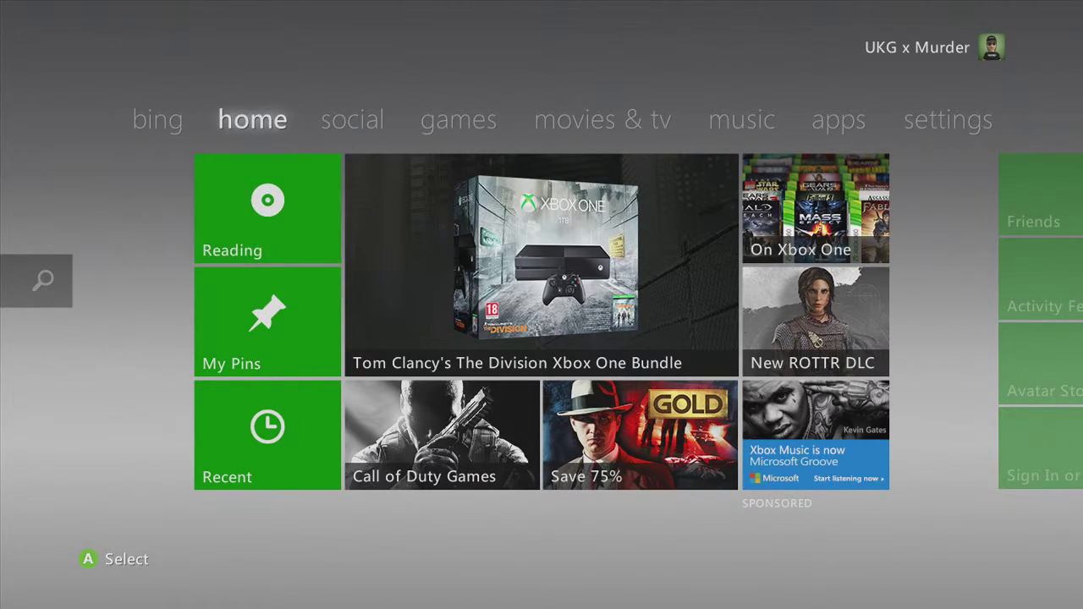
key(Right)
key(Right)
key(Down)
key(Return)
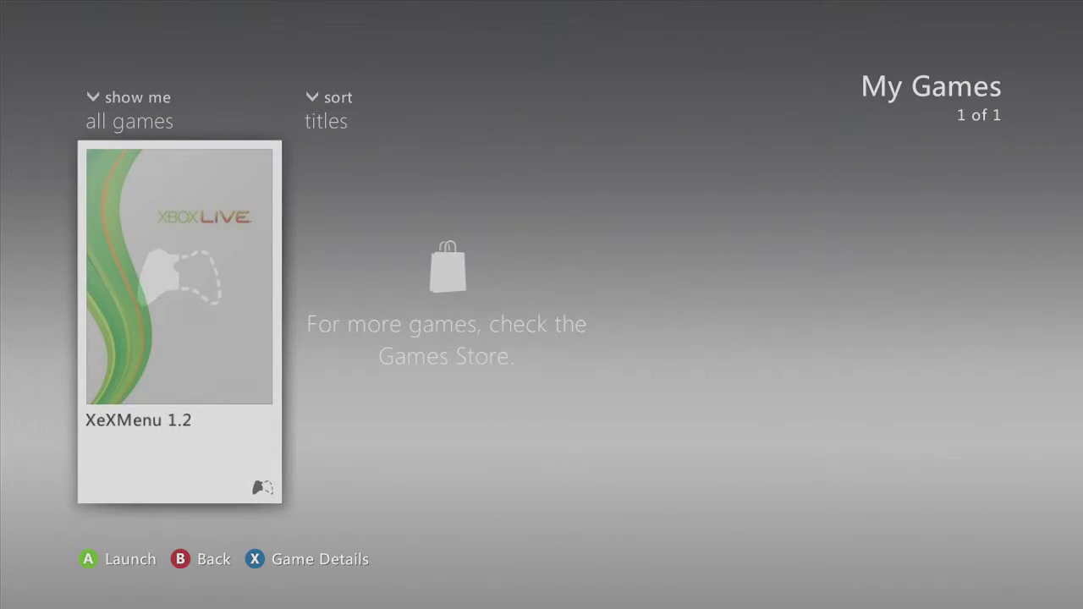
key(Return)
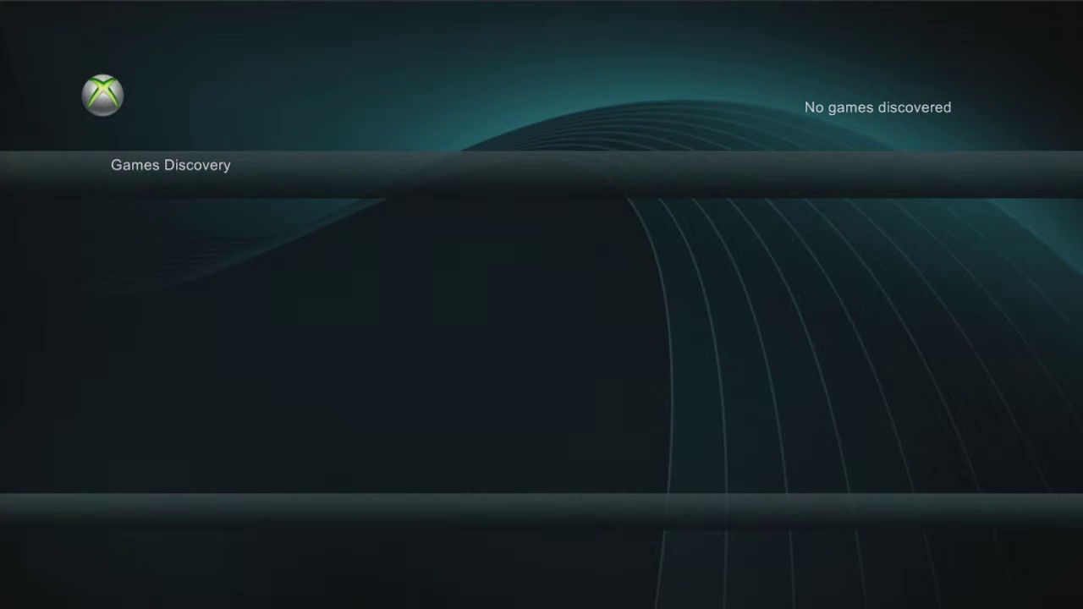
Step: Open the GTA V folder on Hdd1 and run its default.xex
key(Down)
key(Down)
key(Down)
key(Down)
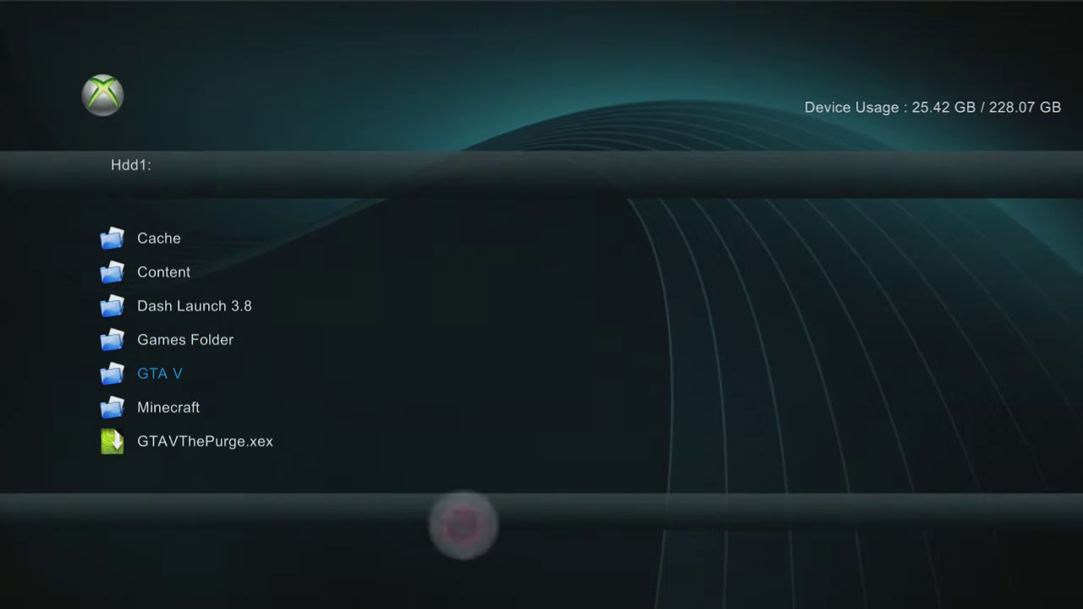
key(Return)
key(Down)
key(Down)
key(Down)
key(Down)
key(Down)
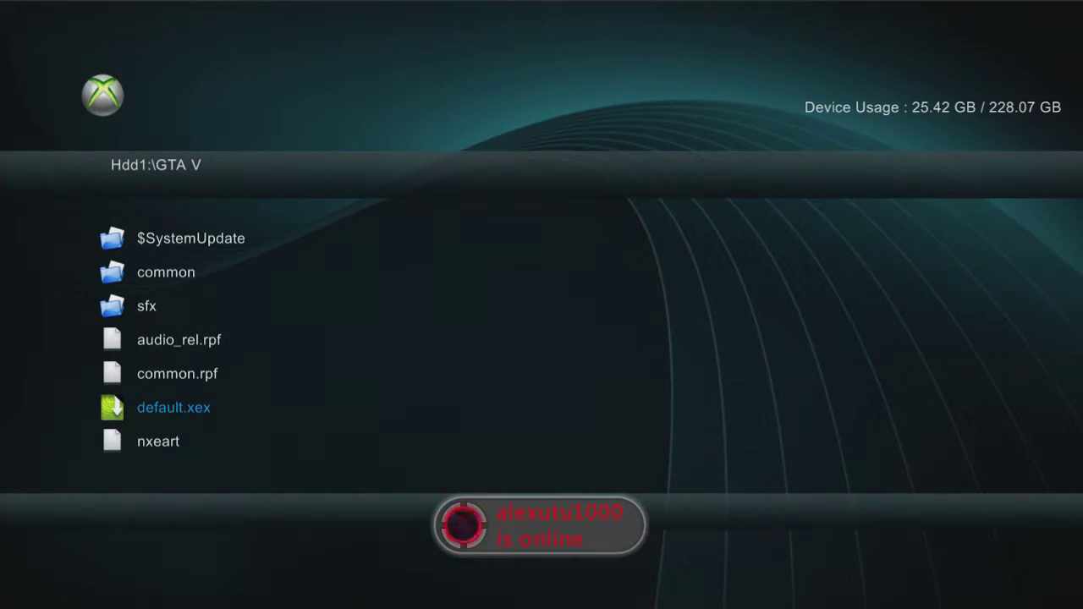
key(Return)
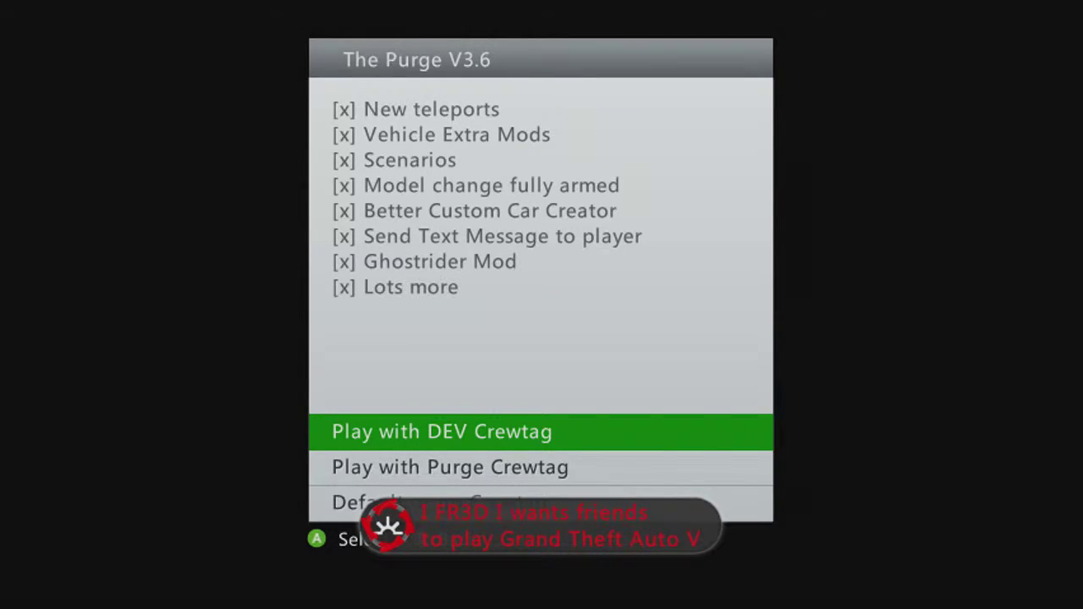
Step: Highlight 'Default or no Crewtag' in The Purge V3.6 menu
key(Down)
key(Down)
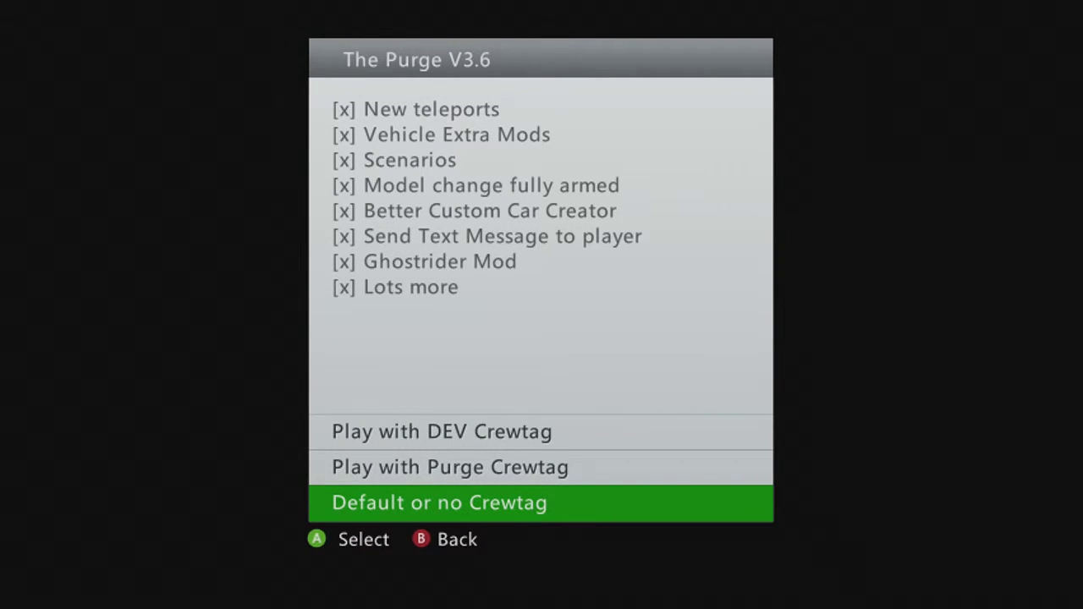